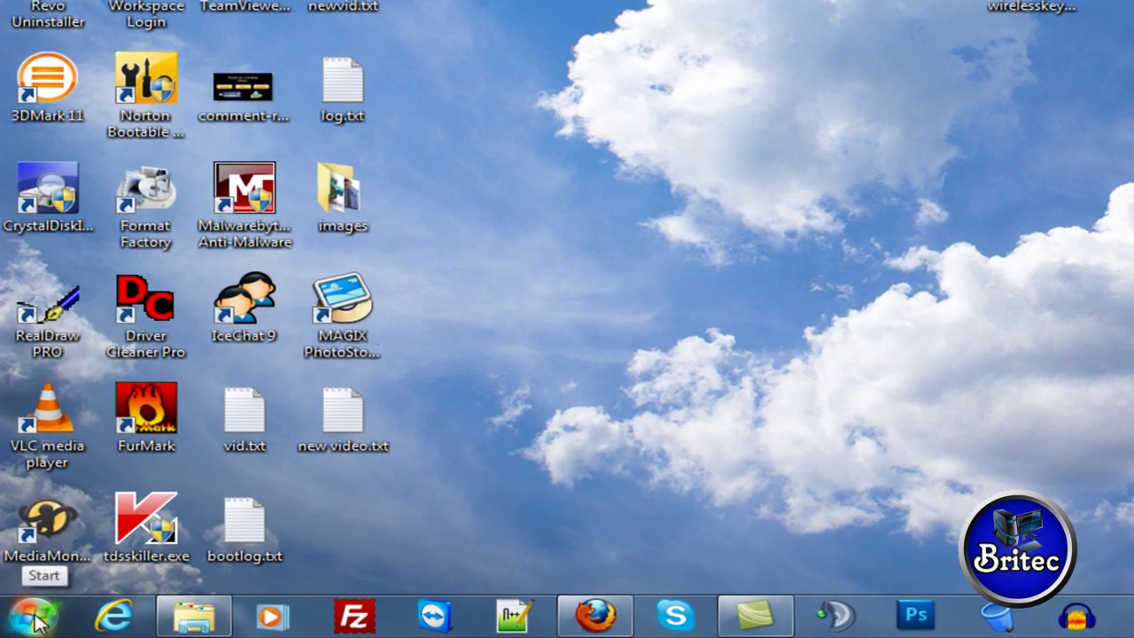
# Open Control Panel and switch its view from small icons to Category
pyautogui.click(36, 617)
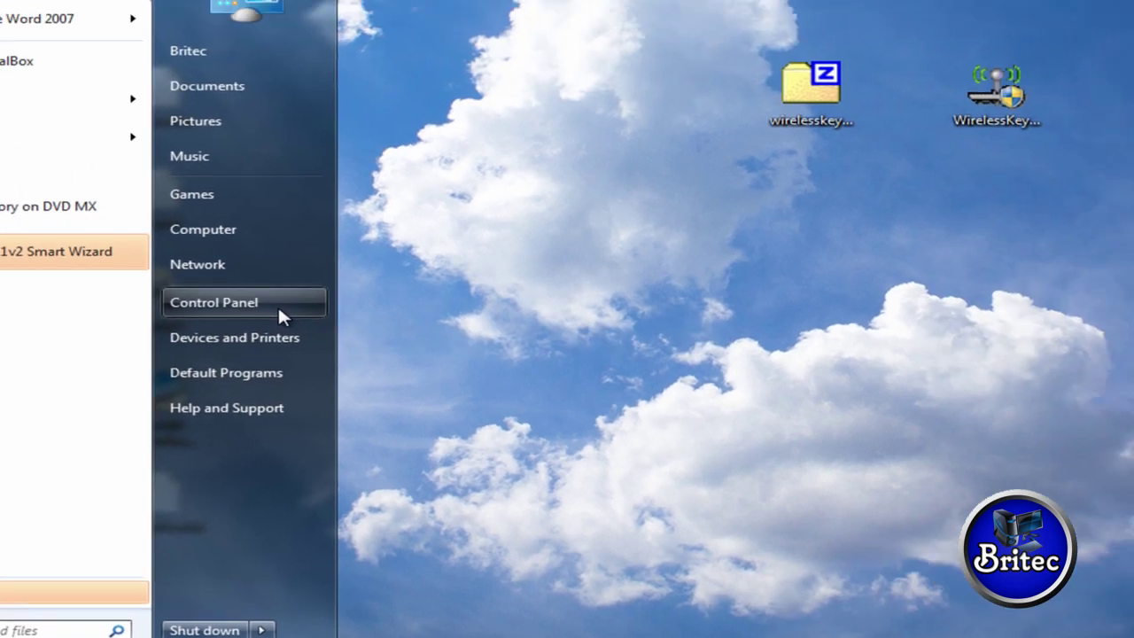
pyautogui.click(467, 206)
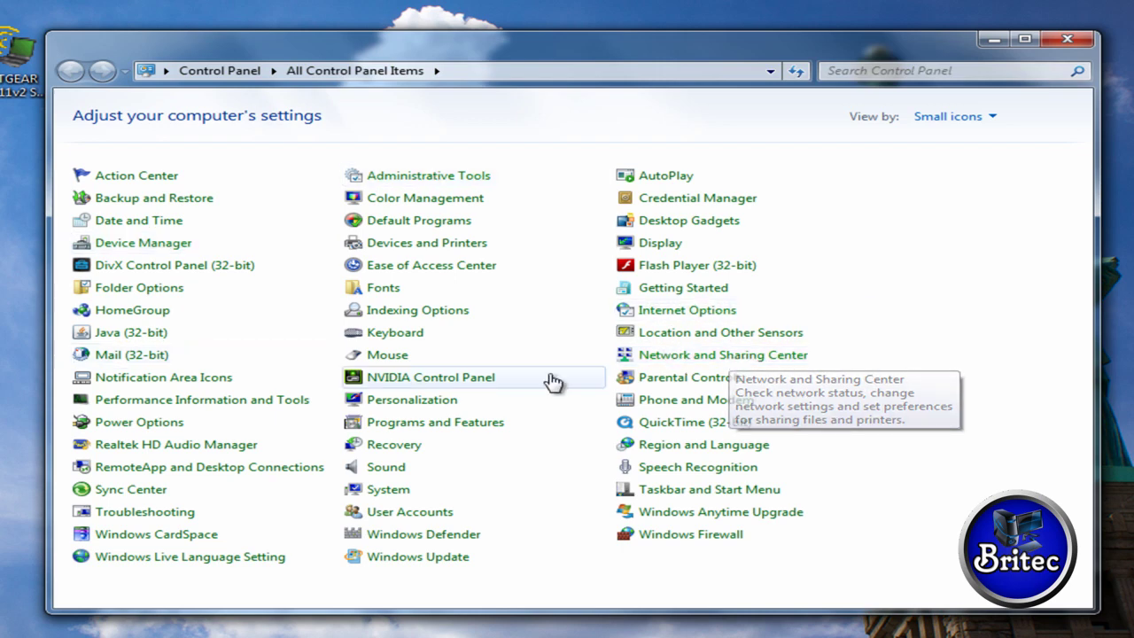
pyautogui.click(991, 120)
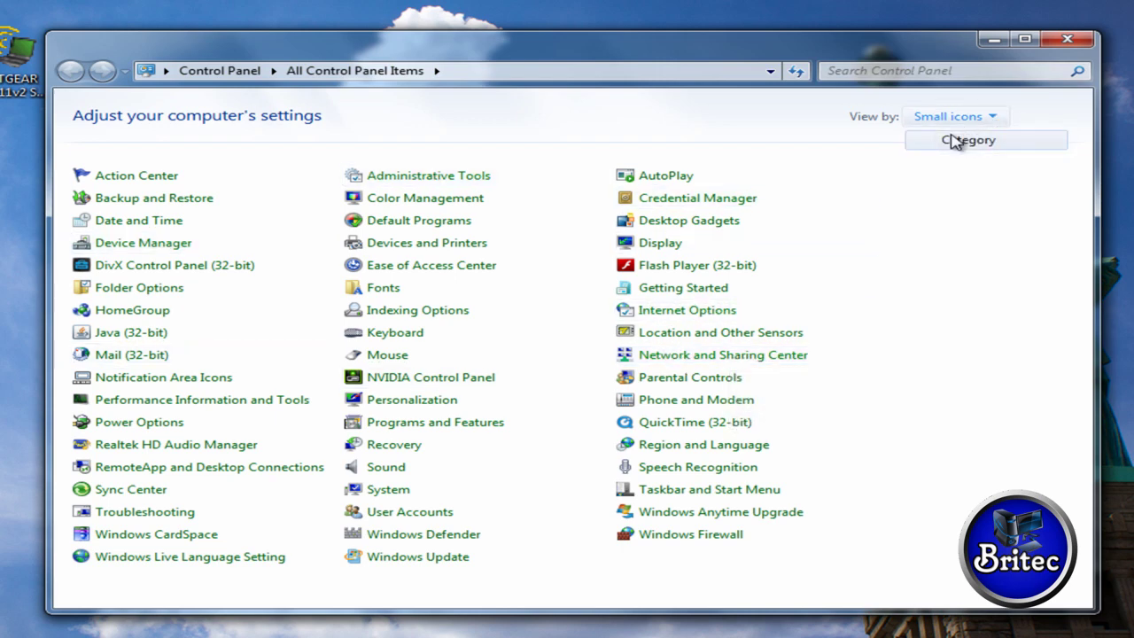
pyautogui.click(964, 142)
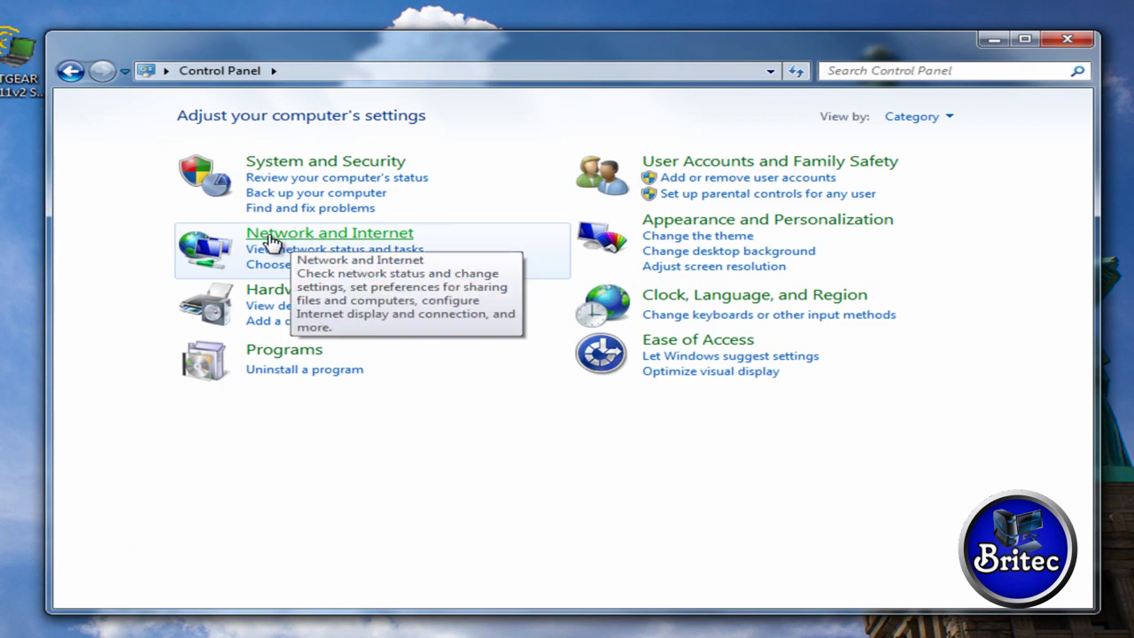
# Go through Network and Internet and the Network and Sharing Center to the list of managed wireless networks
pyautogui.click(339, 236)
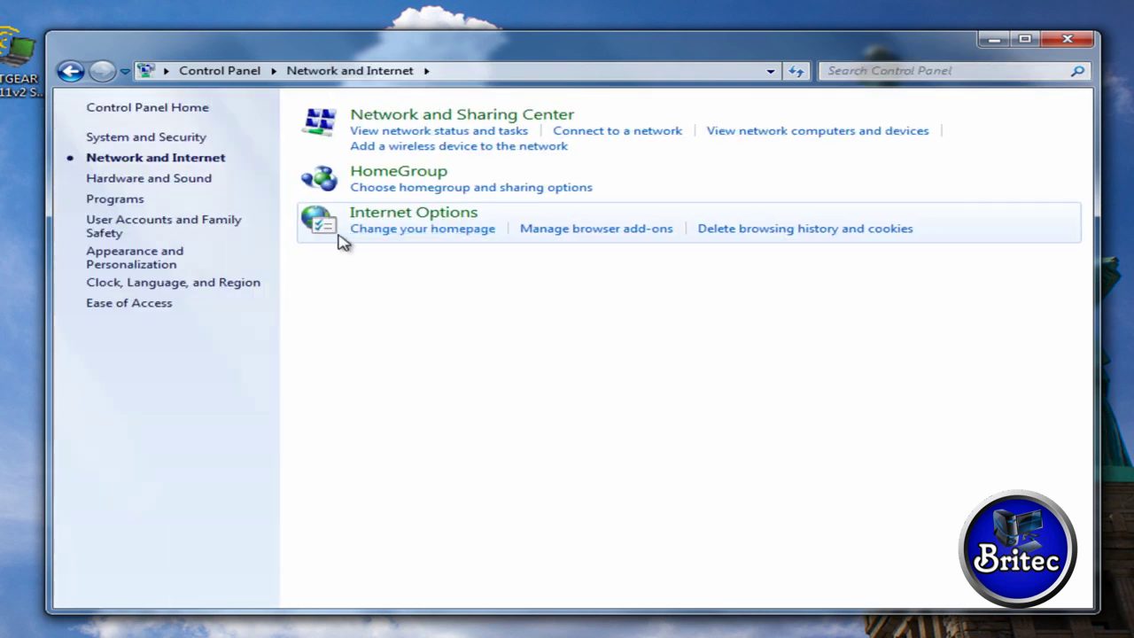
pyautogui.click(447, 118)
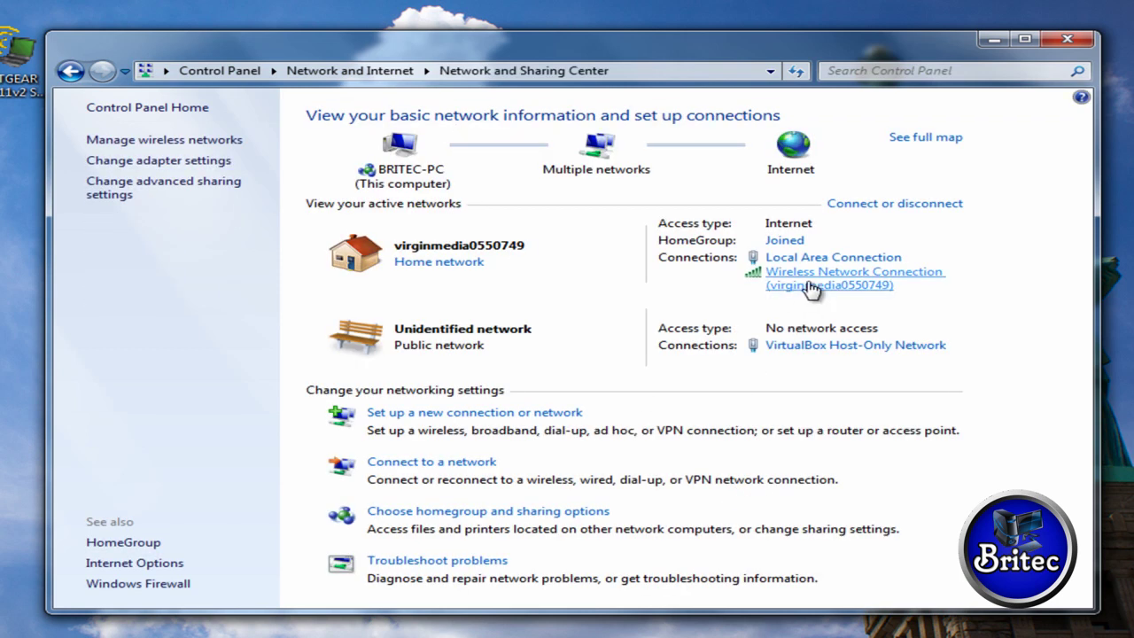
pyautogui.click(139, 144)
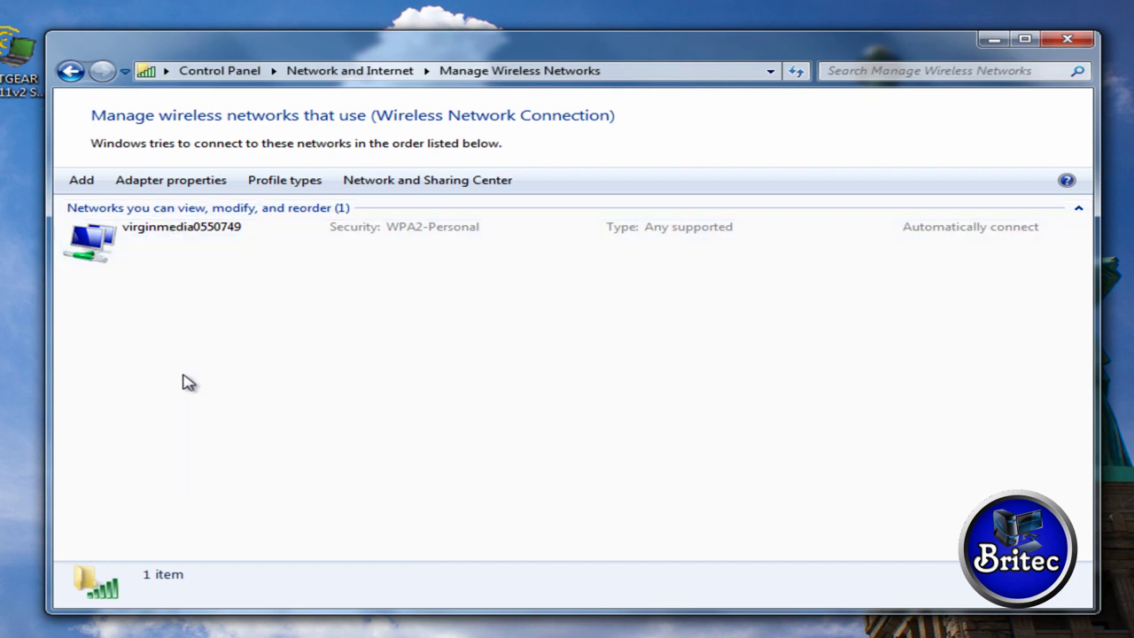
# Open the saved wireless network's properties and display its security settings
pyautogui.click(139, 232)
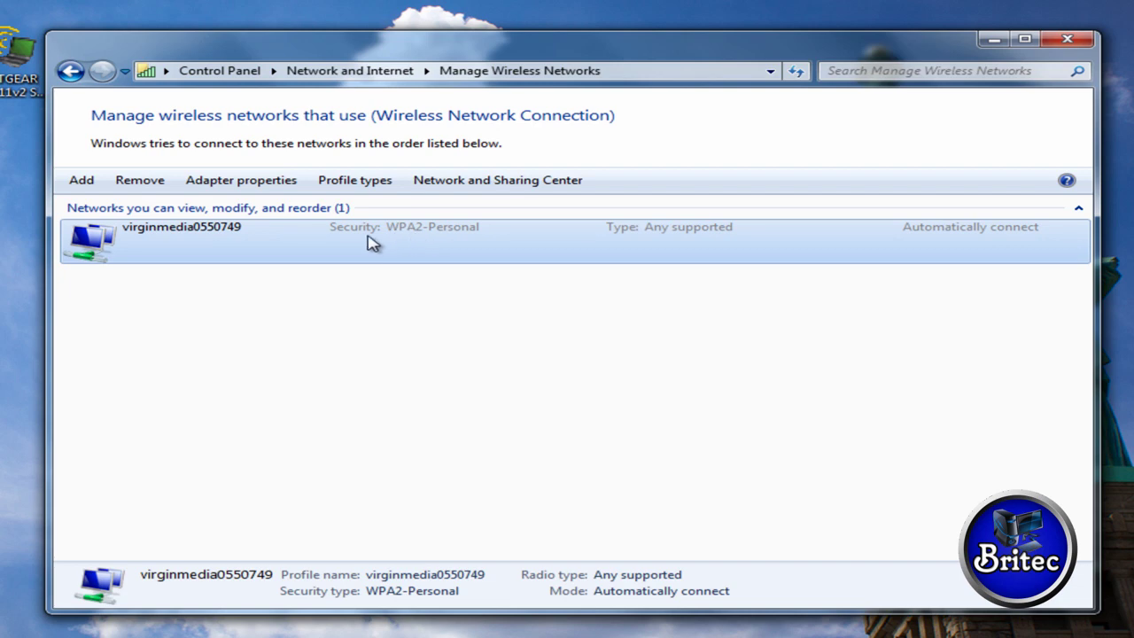
pyautogui.doubleClick(198, 238)
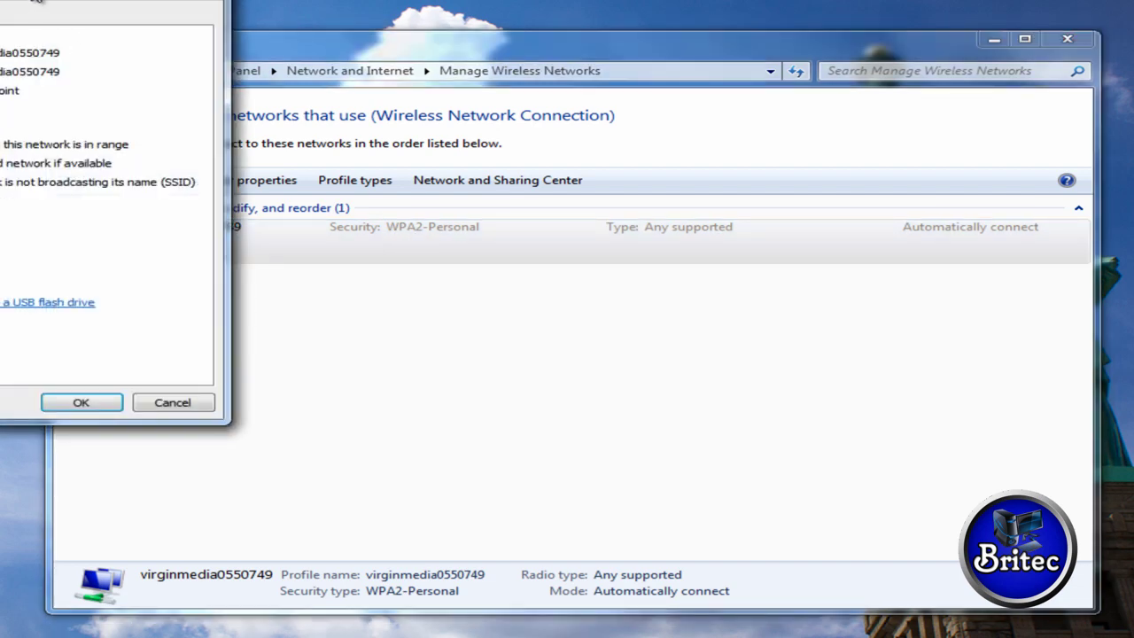
pyautogui.moveTo(36, 2)
pyautogui.mouseDown()
pyautogui.moveTo(728, 182)
pyautogui.moveTo(835, 99)
pyautogui.moveTo(856, 107)
pyautogui.mouseUp()
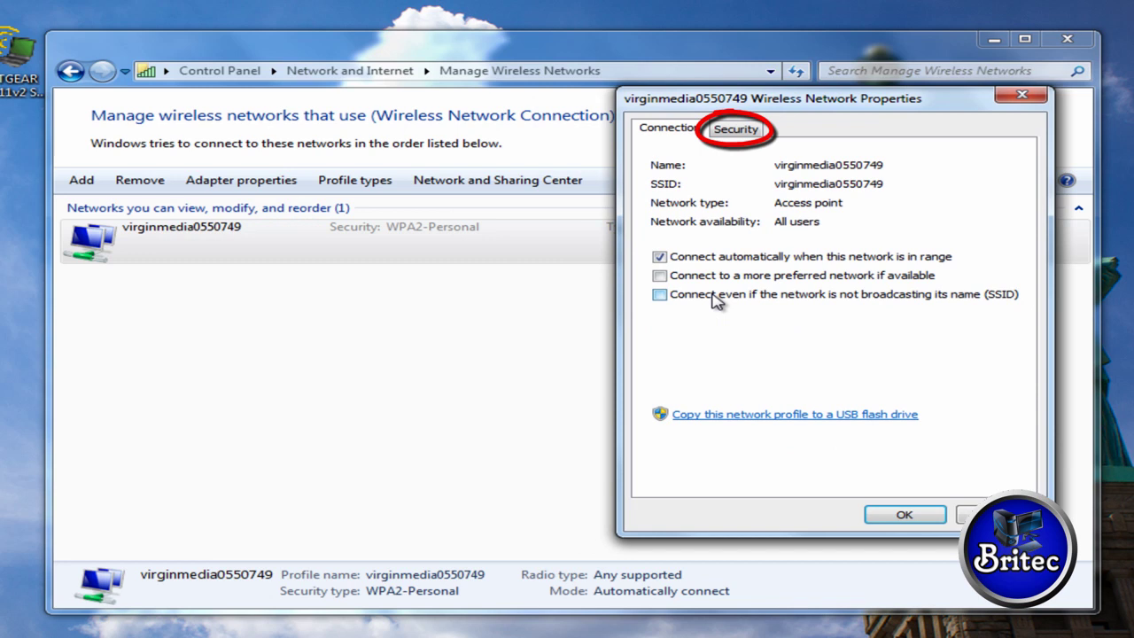
pyautogui.click(749, 133)
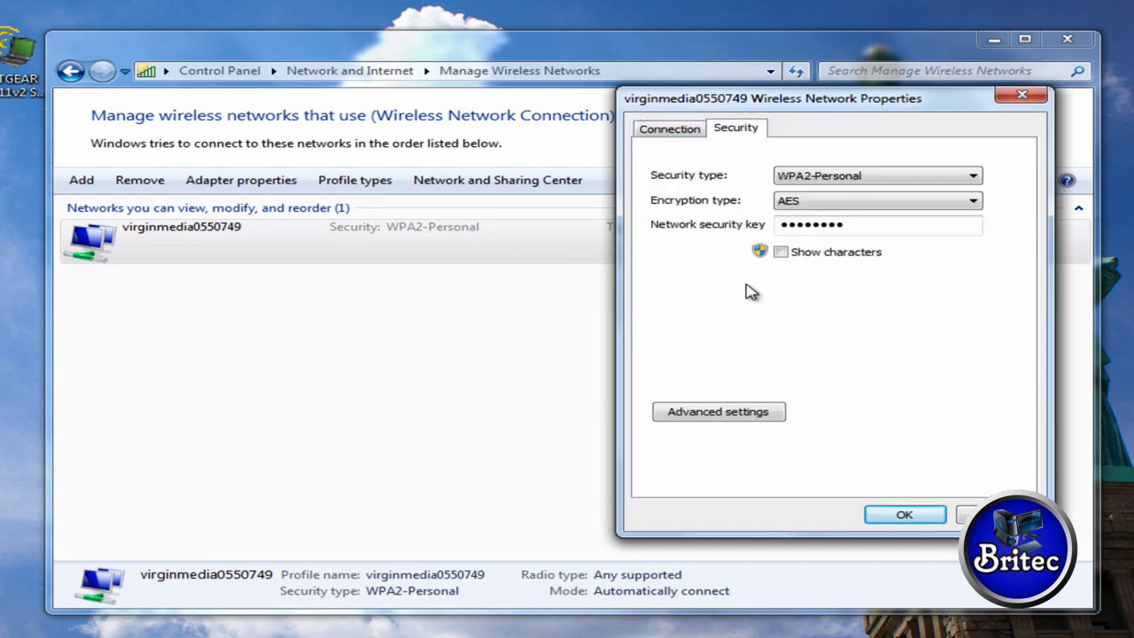
# Reveal the network security key and copy it to the clipboard, then mask the key again and close the network properties
pyautogui.click(780, 253)
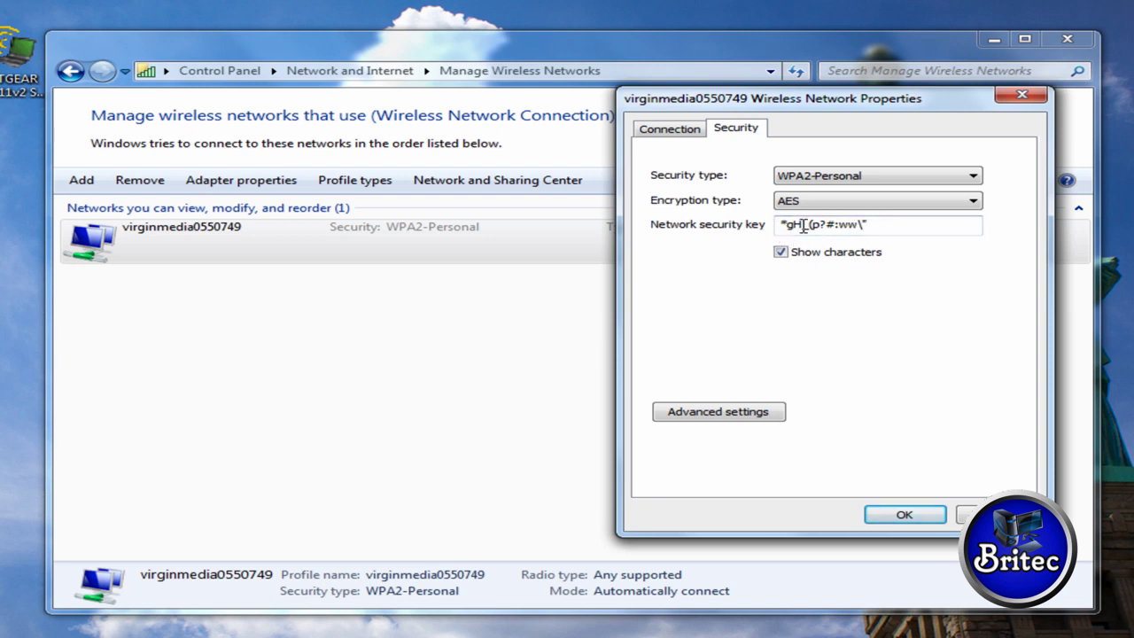
pyautogui.click(781, 253)
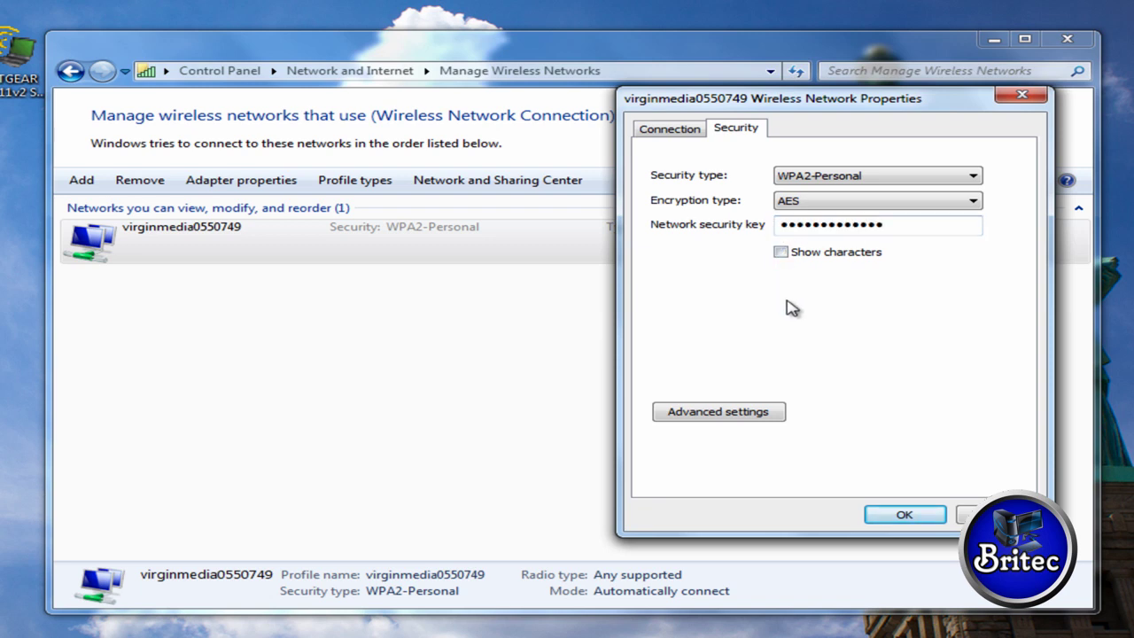
pyautogui.click(781, 253)
pyautogui.moveTo(867, 225); pyautogui.dragTo(803, 225)
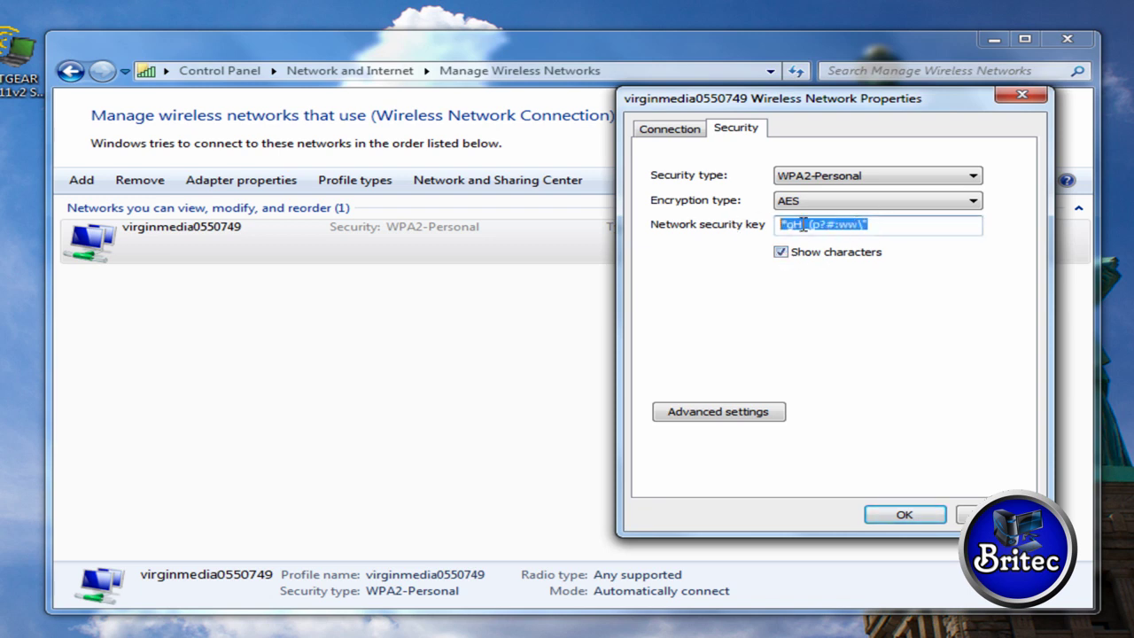
pyautogui.rightClick(804, 227)
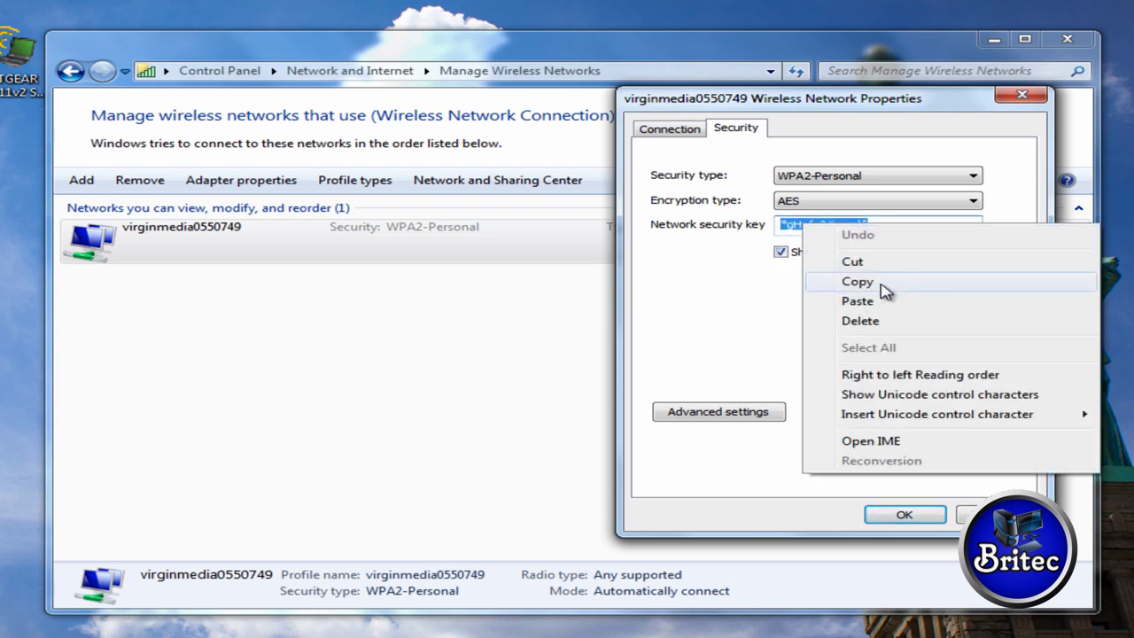
pyautogui.click(882, 283)
pyautogui.click(782, 252)
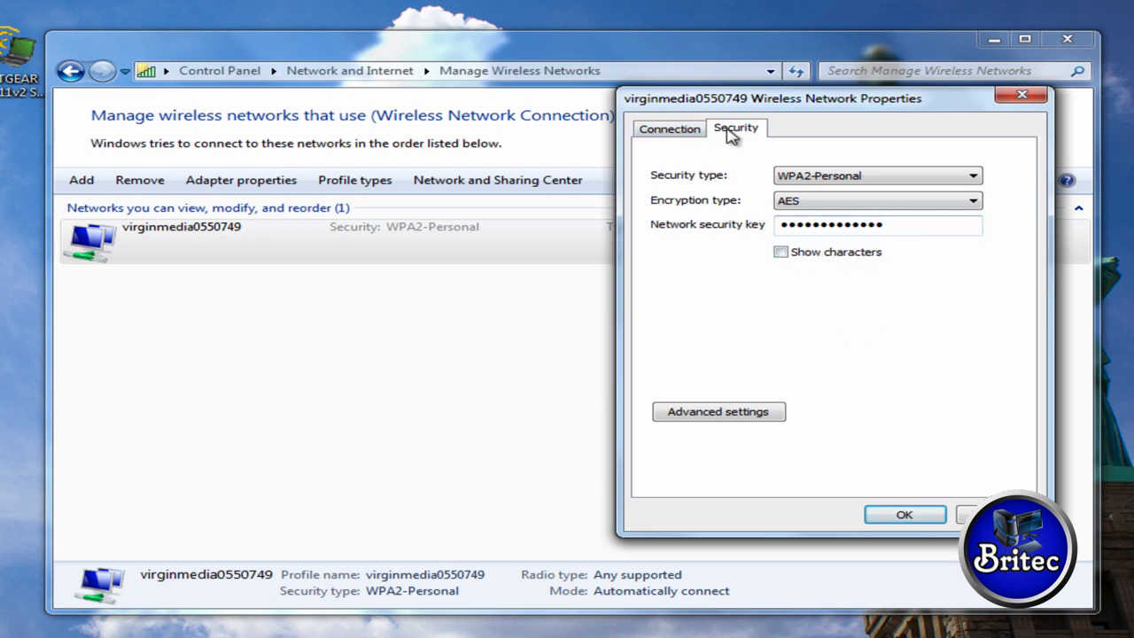
pyautogui.click(684, 133)
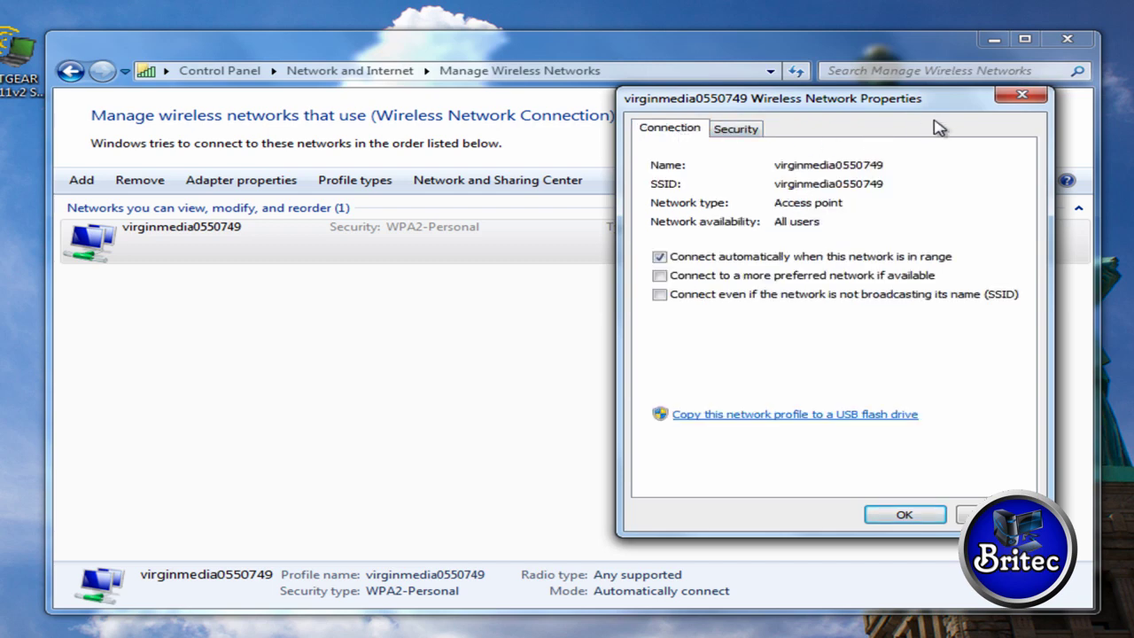
pyautogui.click(1024, 100)
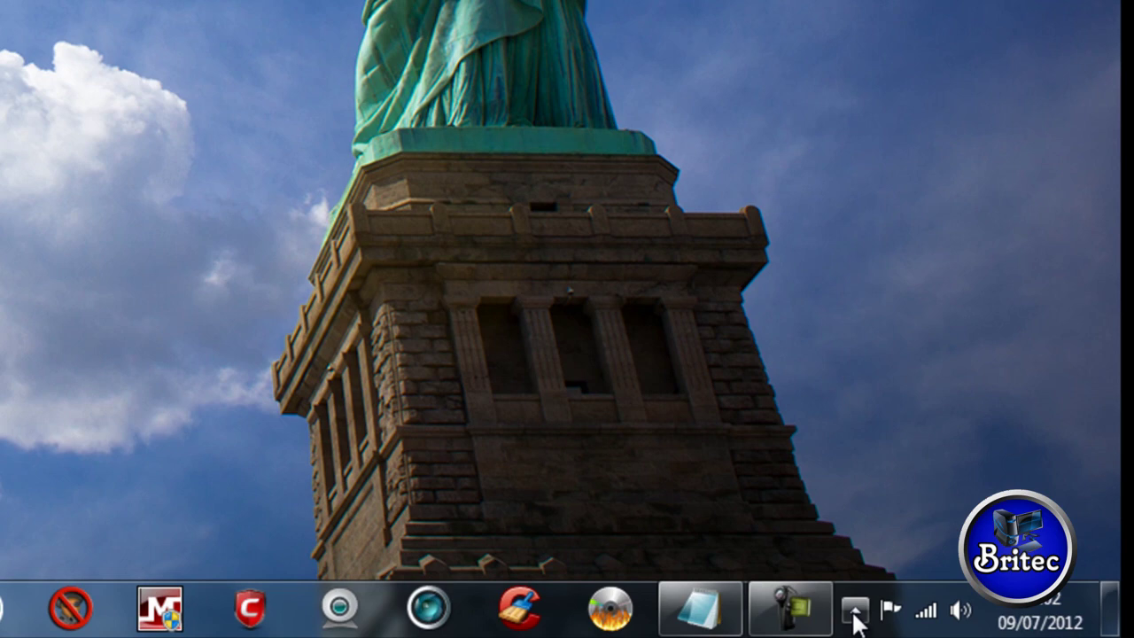
# Open the NETGEAR WG111v2 Wireless Assistant from the hidden notification icons to examine its security settings, then close it
pyautogui.click(856, 609)
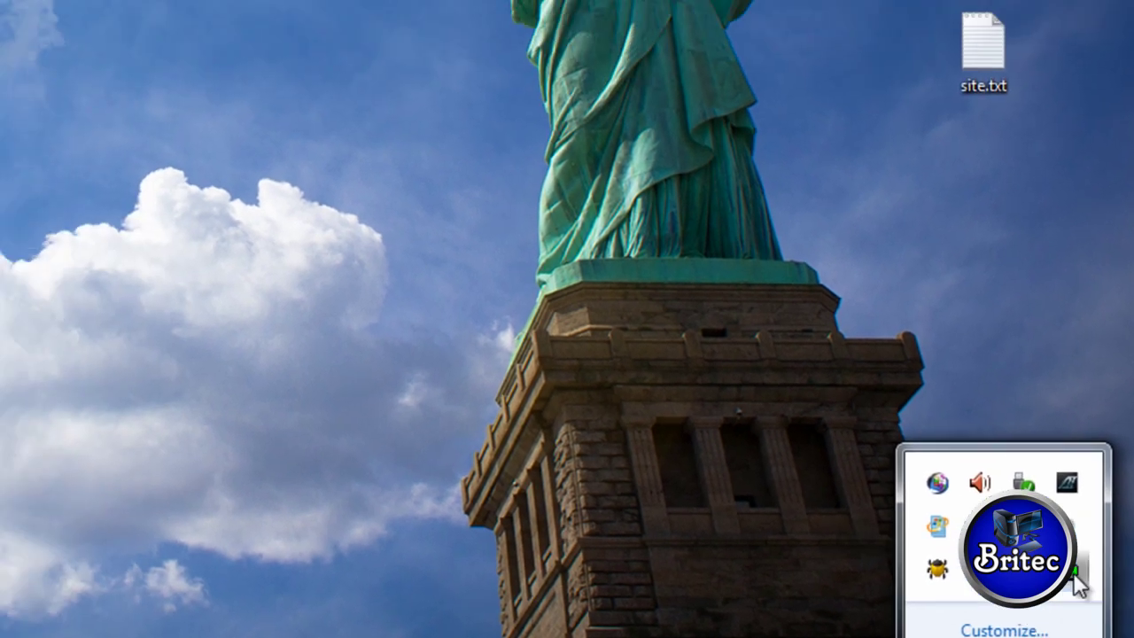
pyautogui.doubleClick(927, 464)
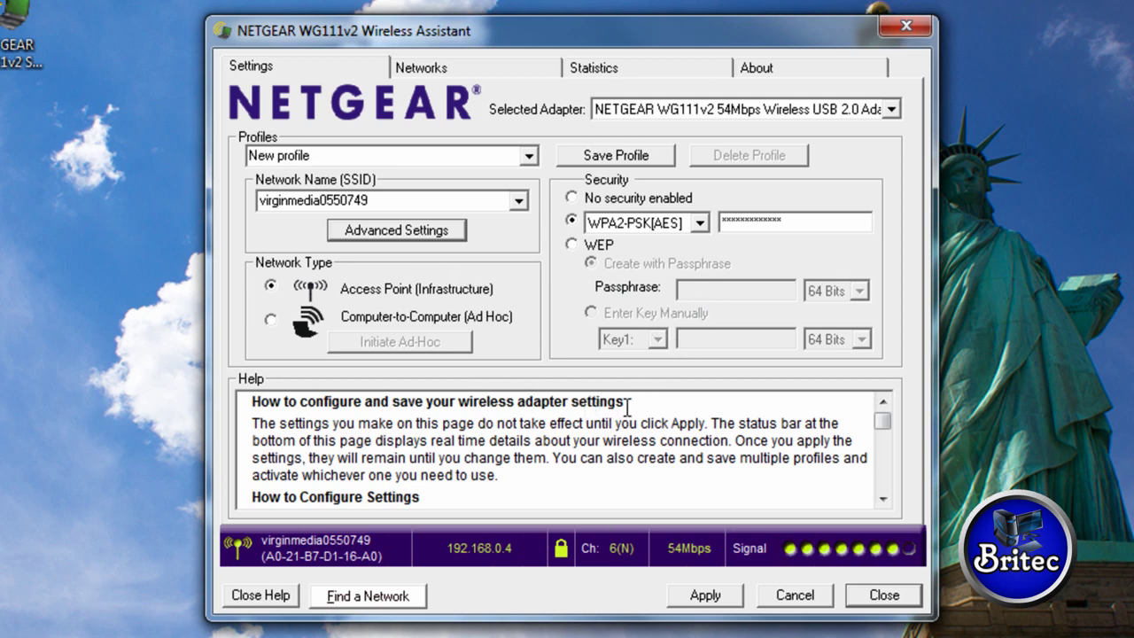
pyautogui.click(905, 27)
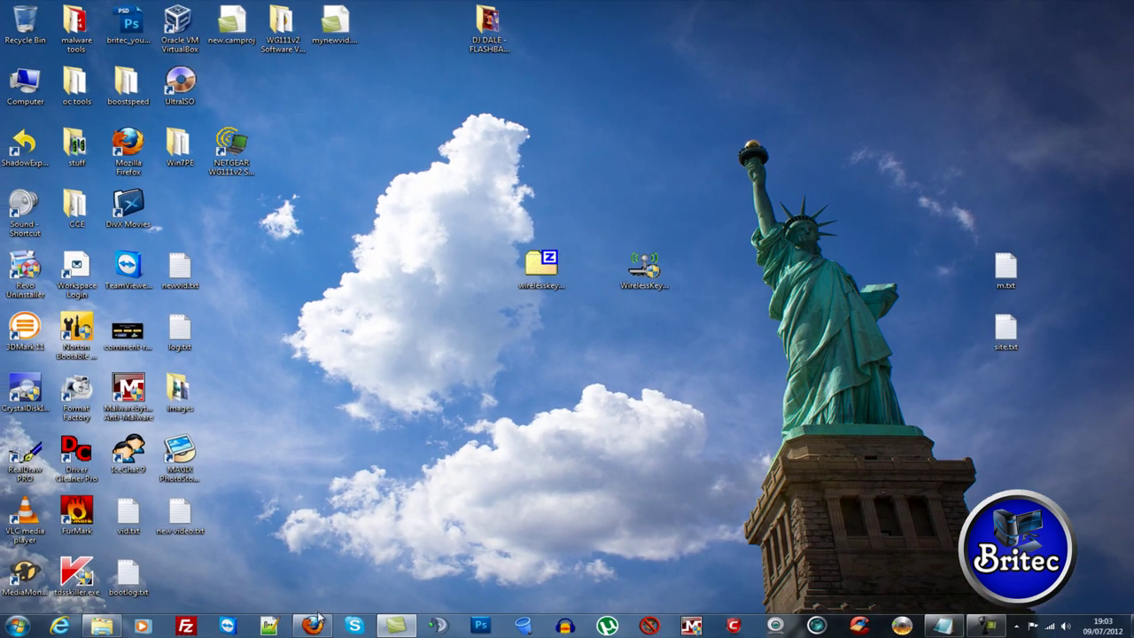
# Switch to Firefox and find the WirelessKeyView download links on the NirSoft page, then minimize the browser
pyautogui.click(317, 618)
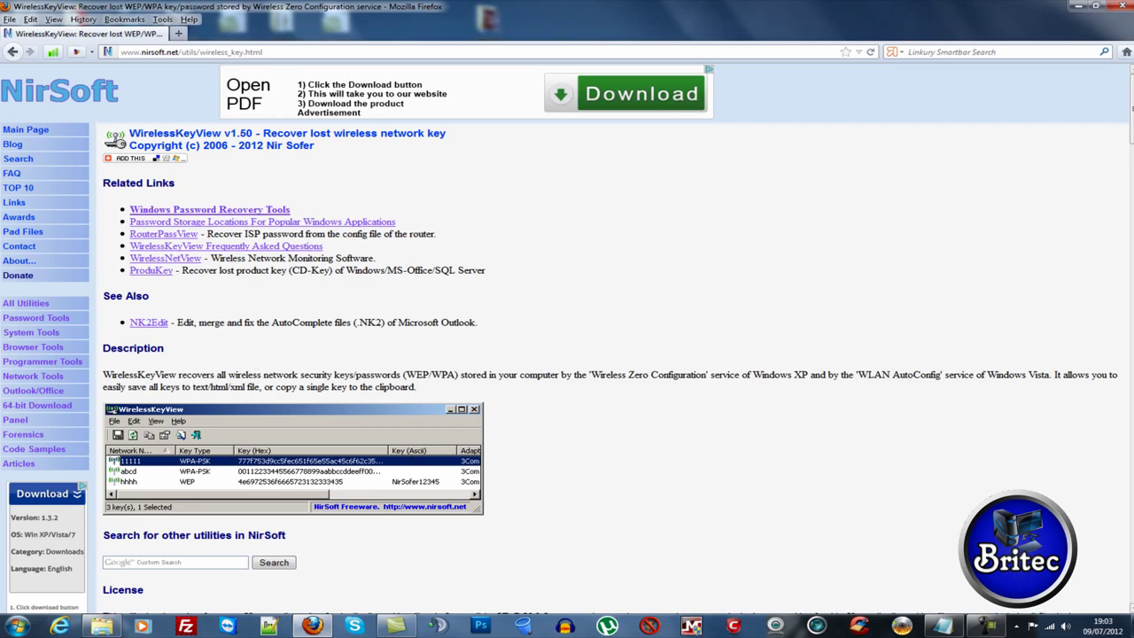
pyautogui.moveTo(1131, 108); pyautogui.dragTo(1113, 470)
pyautogui.scroll(5, 1113, 470)
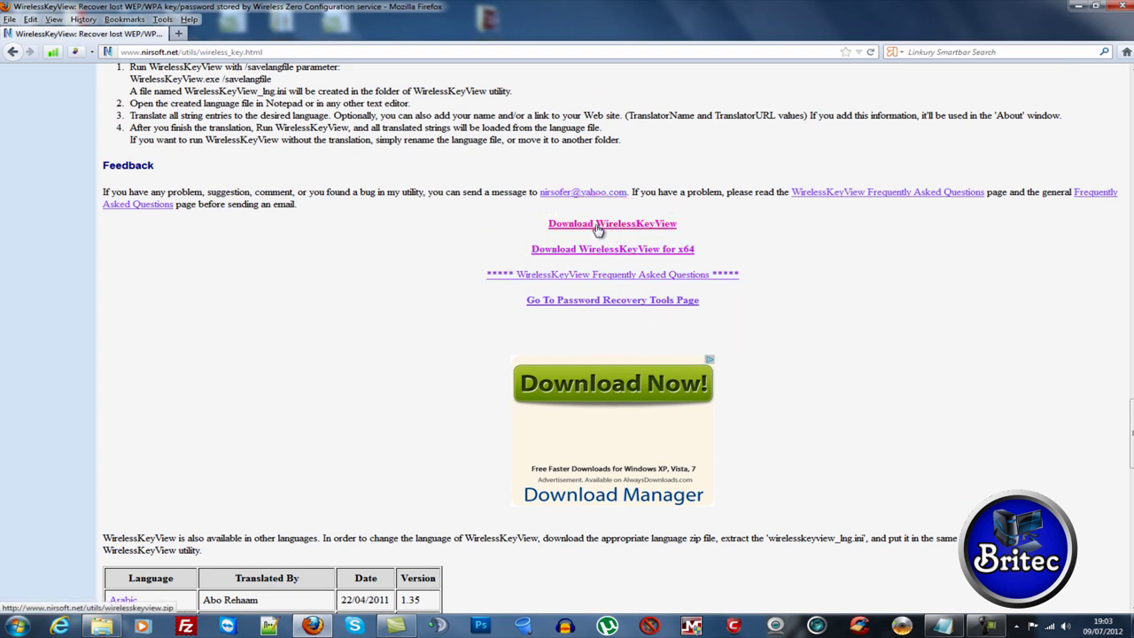
pyautogui.click(1076, 6)
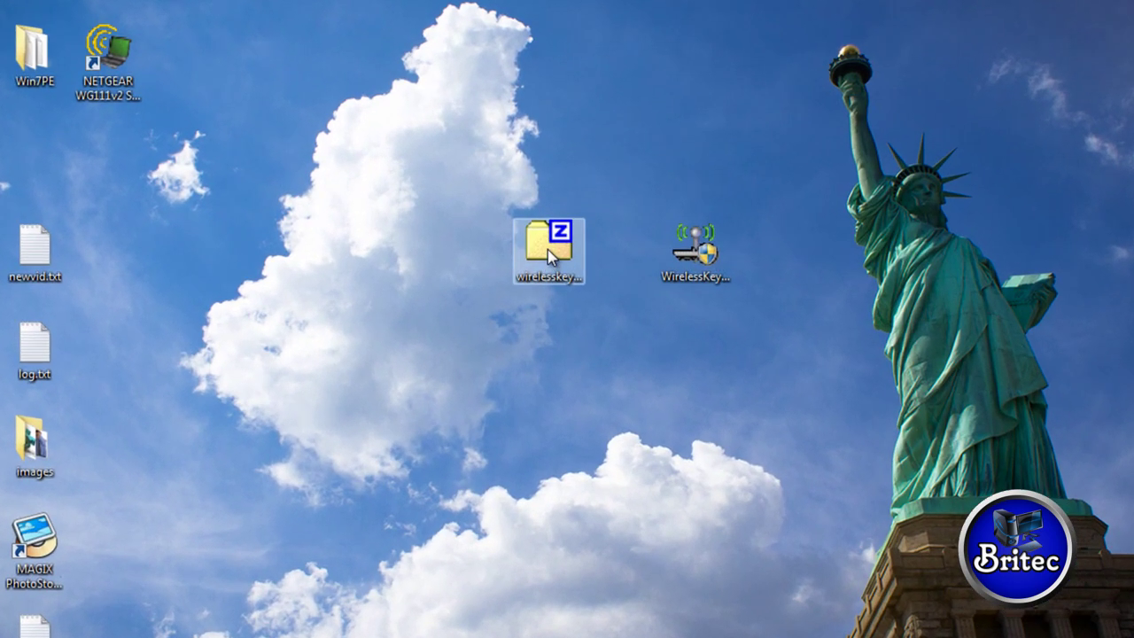
# Open the wirelesskeyview-x64.zip archive with 7-Zip to check WirelessKeyView.exe inside, then close the archive
pyautogui.rightClick(547, 249)
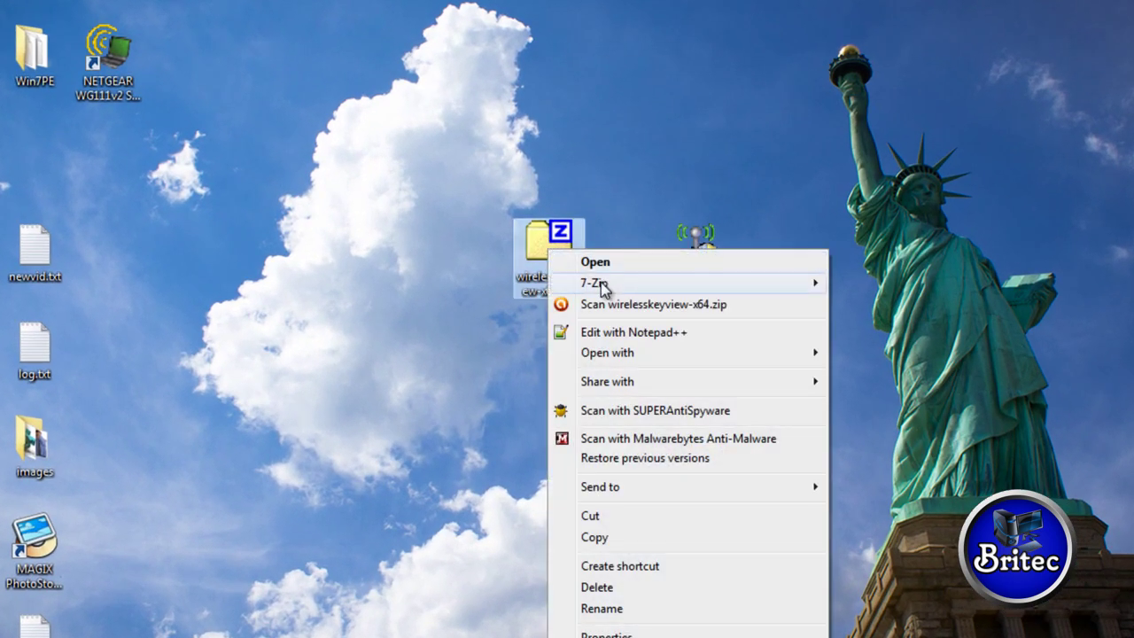
pyautogui.moveTo(603, 285)
pyautogui.click(891, 282)
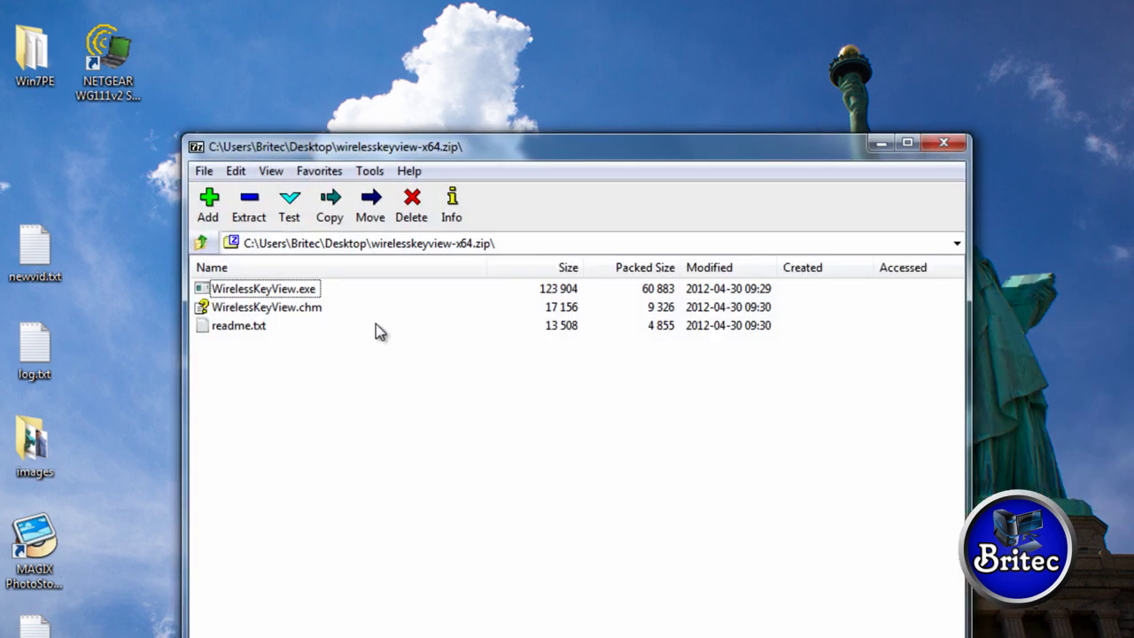
pyautogui.click(265, 289)
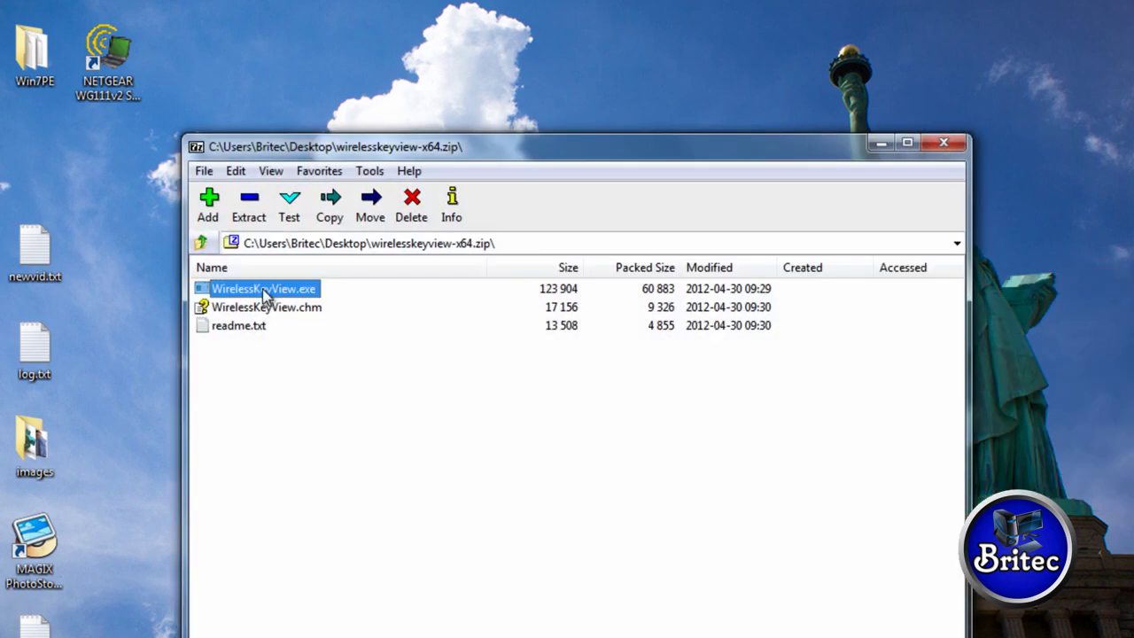
pyautogui.doubleClick(317, 288)
pyautogui.click(944, 143)
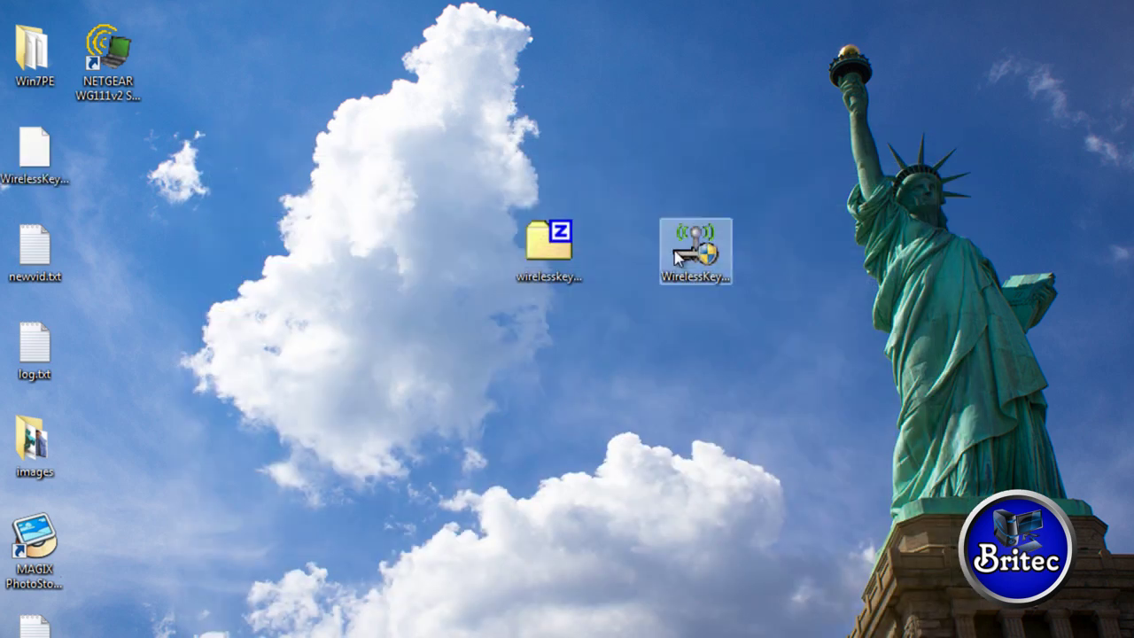
# Run WirelessKeyView.exe from the desktop as administrator to read the stored wireless network key, then close it
pyautogui.rightClick(679, 256)
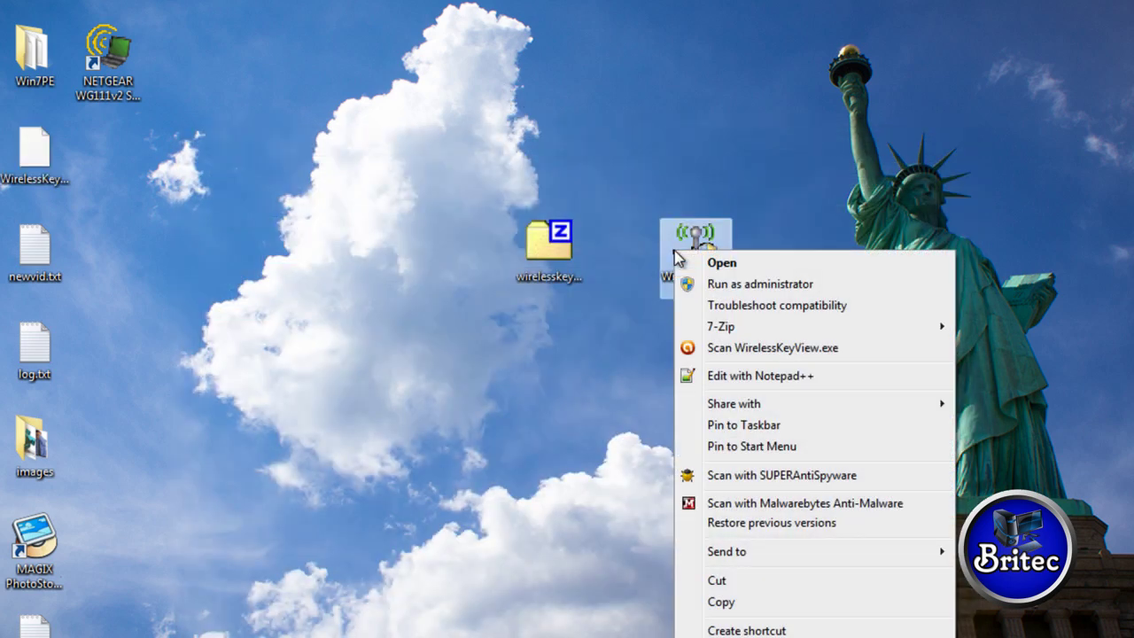
pyautogui.click(729, 284)
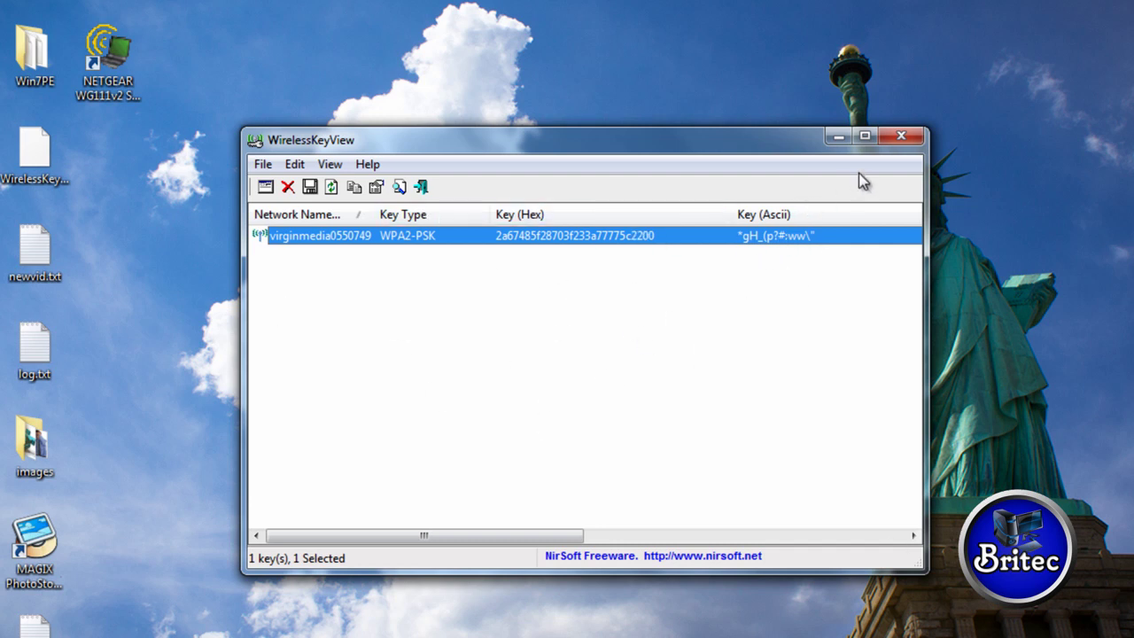
pyautogui.click(904, 138)
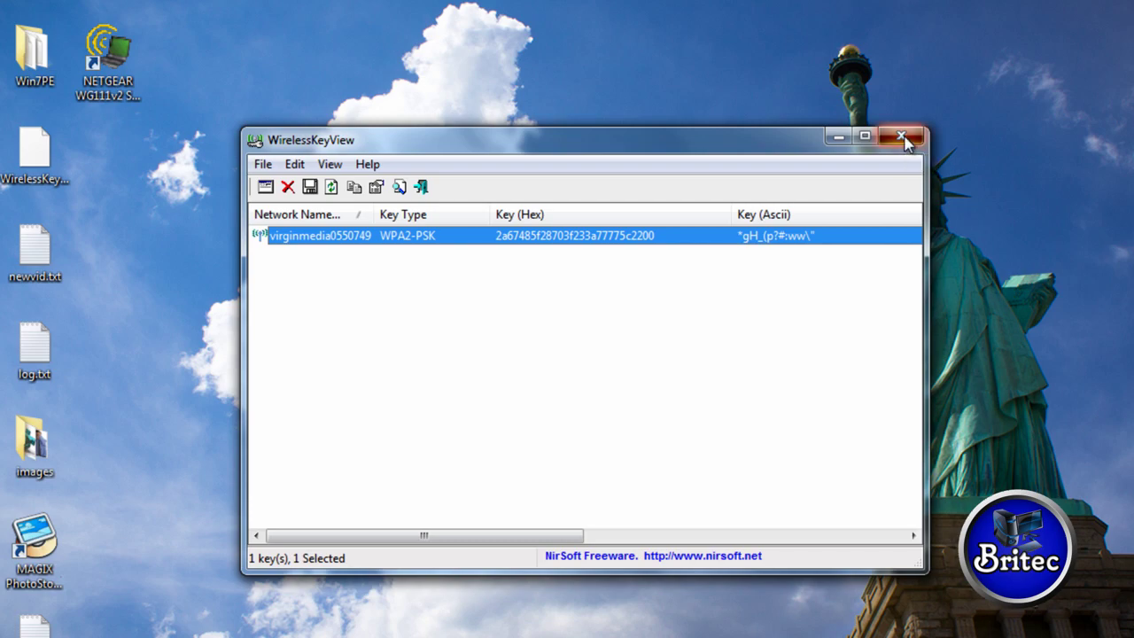